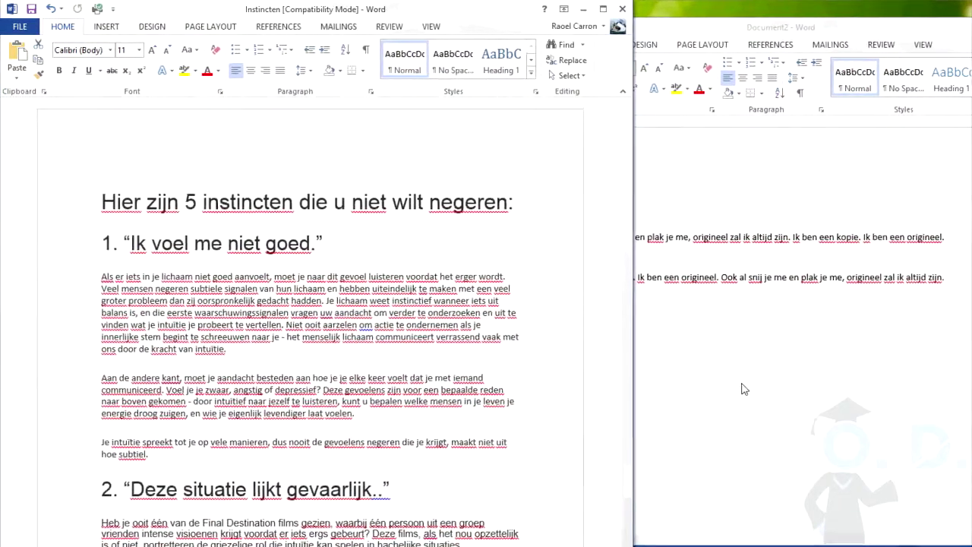
Set the heading 'Hier zijn 5 instincten die u niet wilt negeren:' in Alien League.
{"action": "triple_click", "coordinate": [372, 203]}
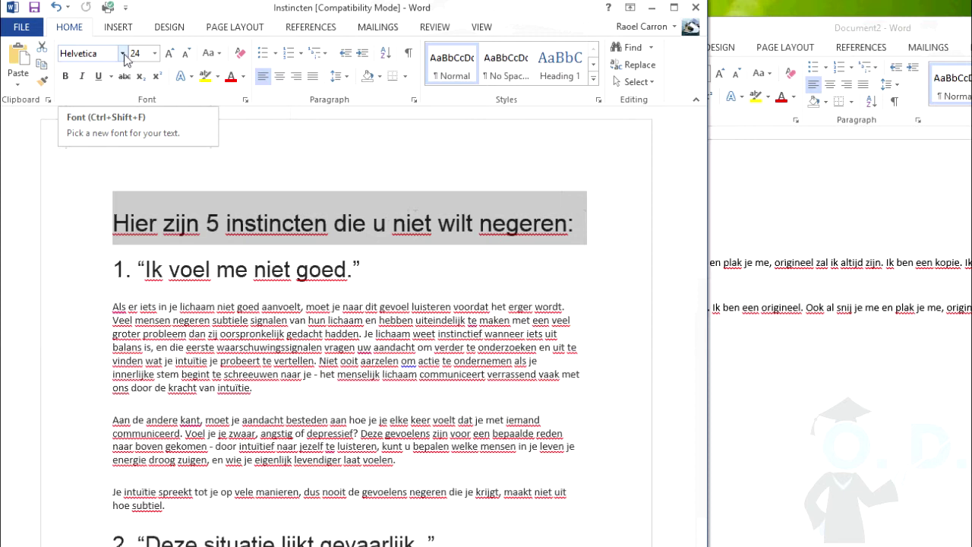
{"action": "left_click", "coordinate": [123, 54]}
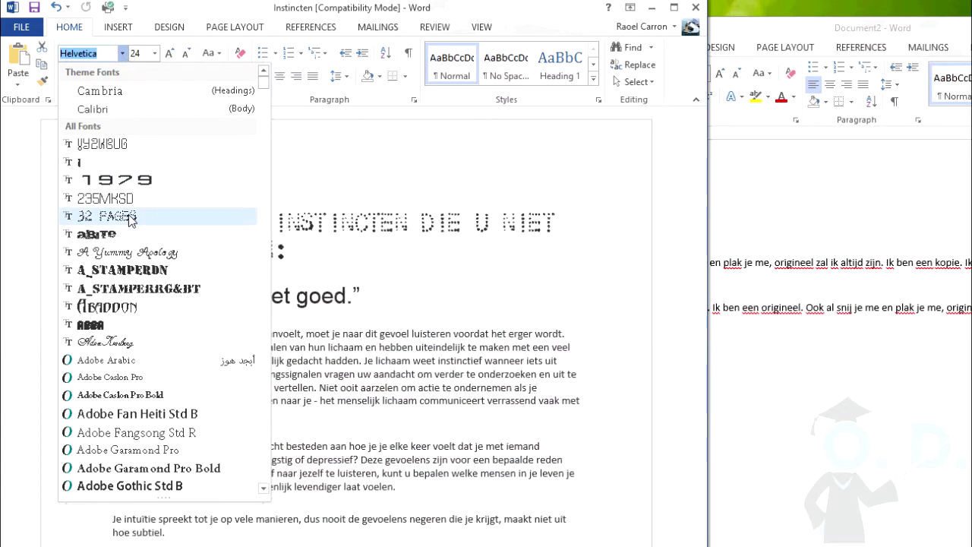
{"action": "key", "text": "Down"}
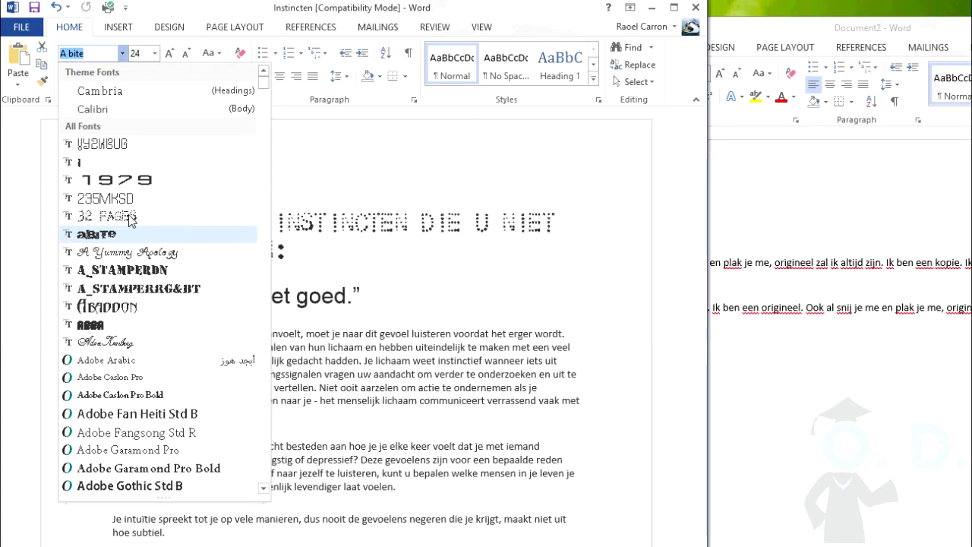
{"action": "key", "text": "Down"}
{"action": "key", "text": "Down"}
{"action": "key", "text": "Down"}
{"action": "key", "text": "Down"}
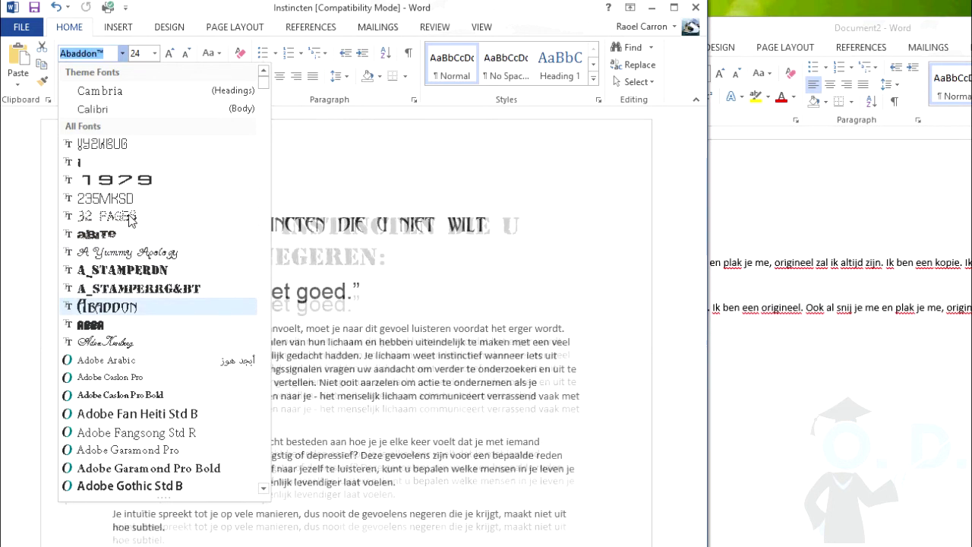
{"action": "key", "text": "Down"}
{"action": "key", "text": "Down"}
{"action": "key", "text": "Down"}
{"action": "key", "text": "Down"}
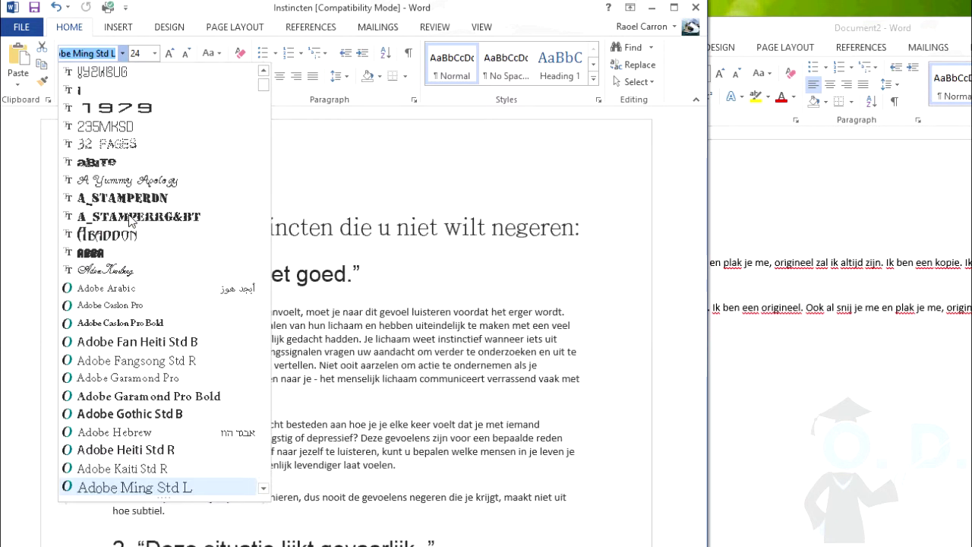
{"action": "key", "text": "Down"}
{"action": "key", "text": "Down"}
{"action": "key", "text": "Down"}
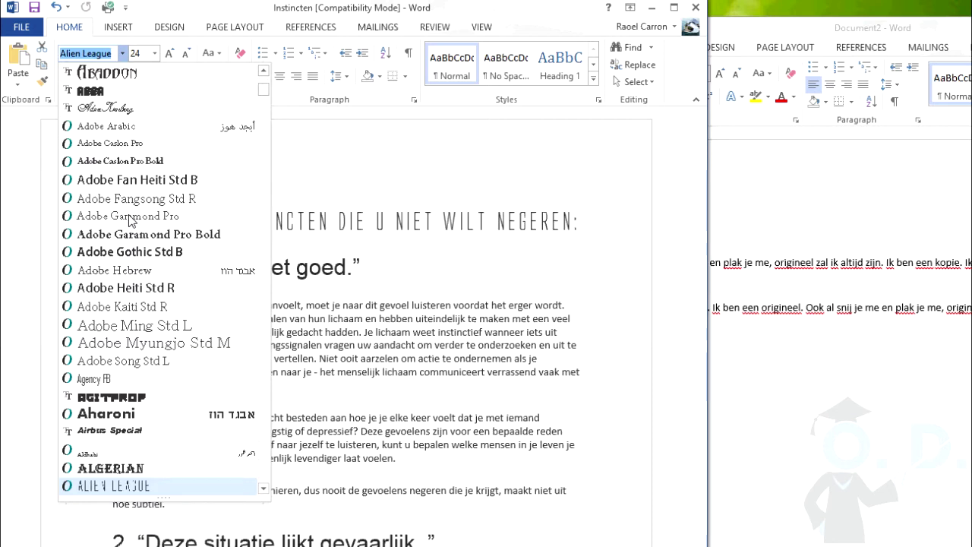
{"action": "key", "text": "Return"}
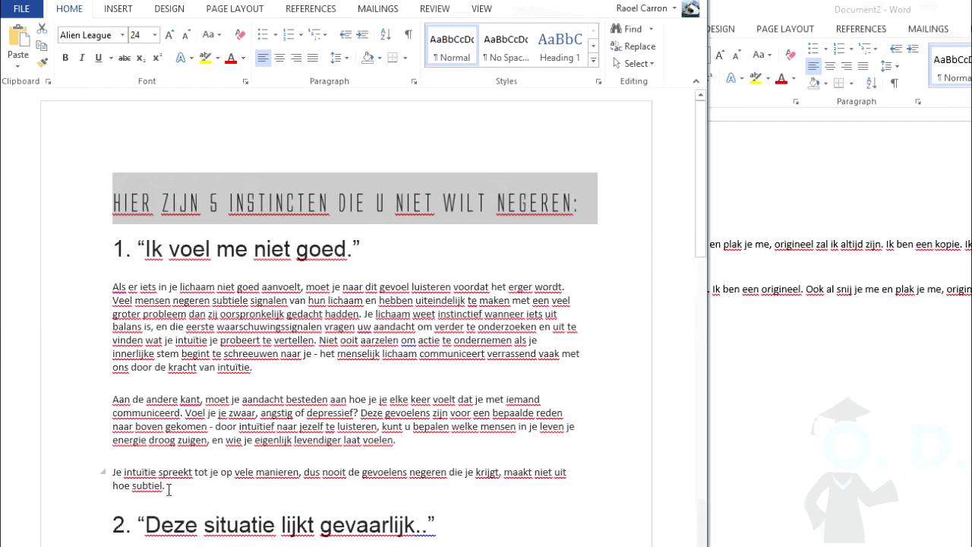
Select the 'Je intuïtie spreekt' paragraph and try font sizes 14 and then 15.
{"action": "left_click_drag", "start_coordinate": [167, 486], "coordinate": [114, 471]}
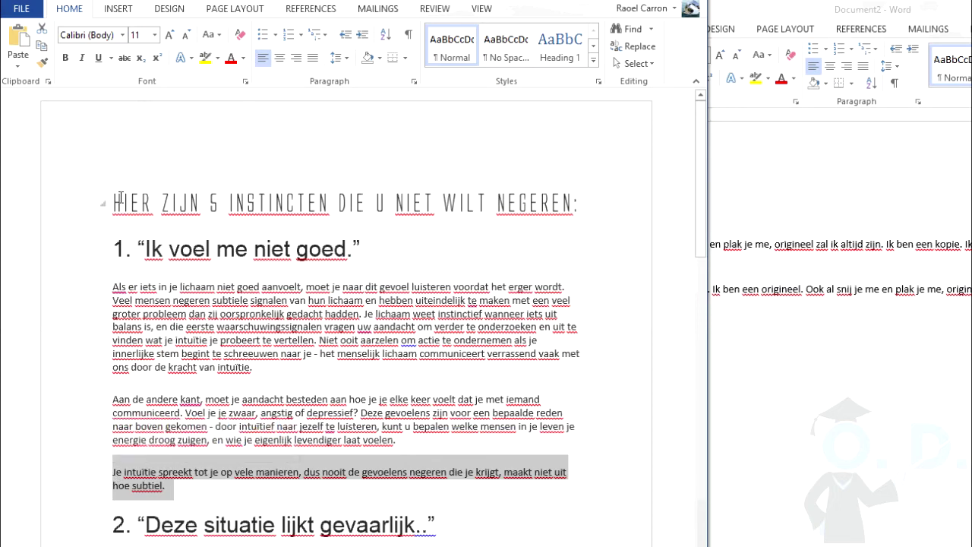
{"action": "left_click", "coordinate": [156, 36]}
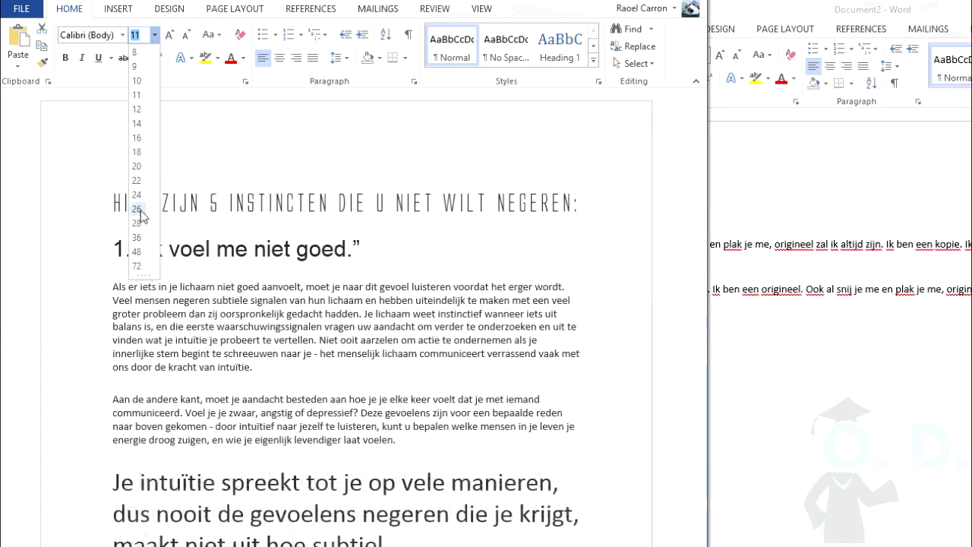
{"action": "left_click", "coordinate": [139, 125]}
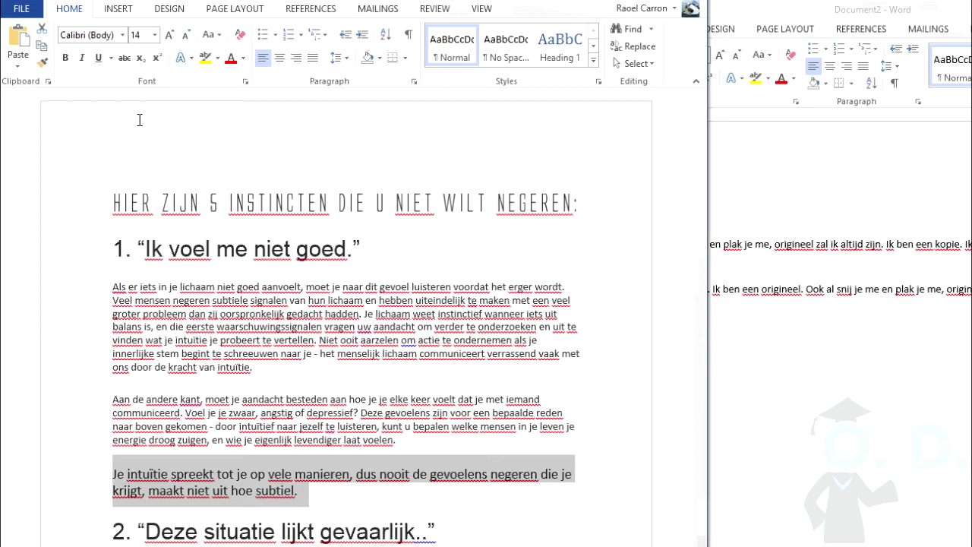
{"action": "left_click", "coordinate": [140, 34]}
{"action": "type", "text": "15"}
{"action": "key", "text": "Return"}
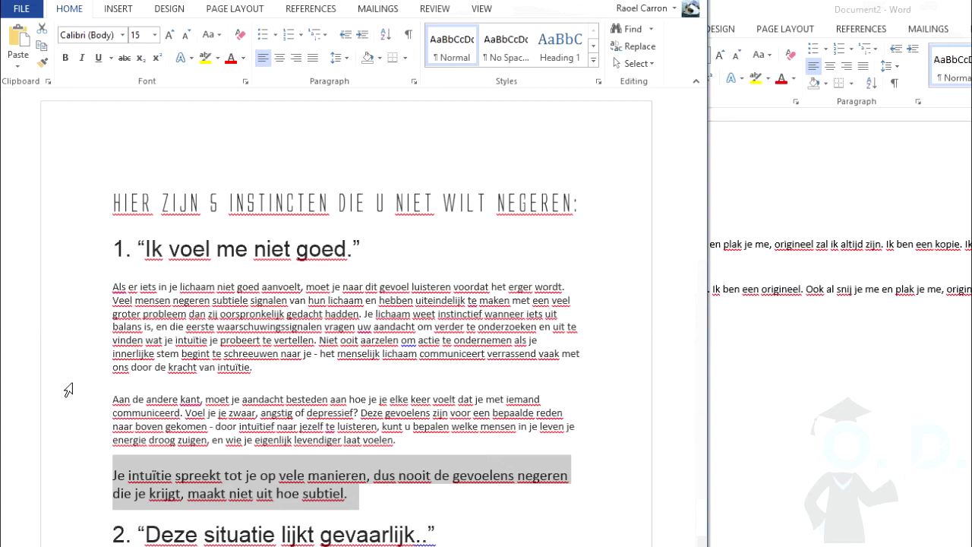
Grow the text three steps, shrink it back to 14 pt, and paste the reworded first paragraph.
{"action": "left_click", "coordinate": [170, 35]}
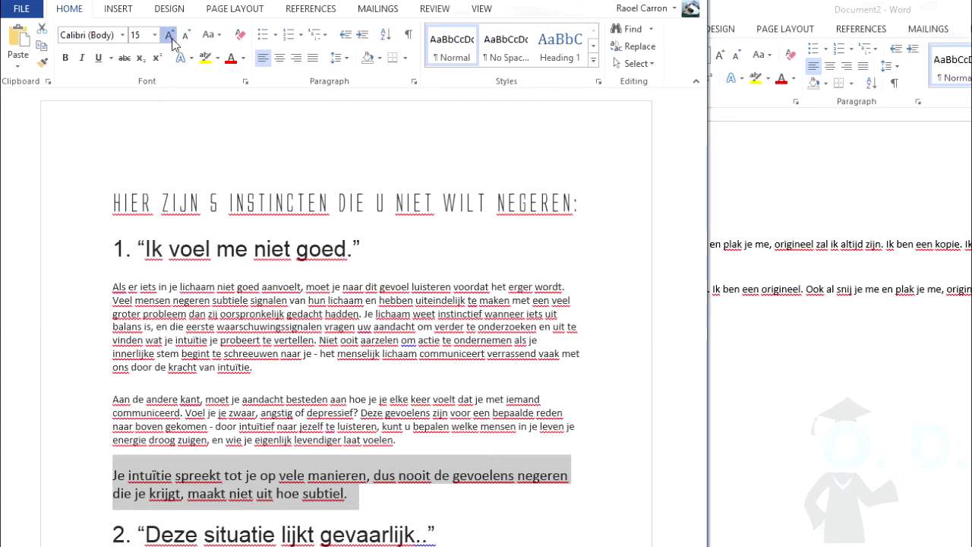
{"action": "left_click", "coordinate": [170, 36]}
{"action": "left_click", "coordinate": [170, 35]}
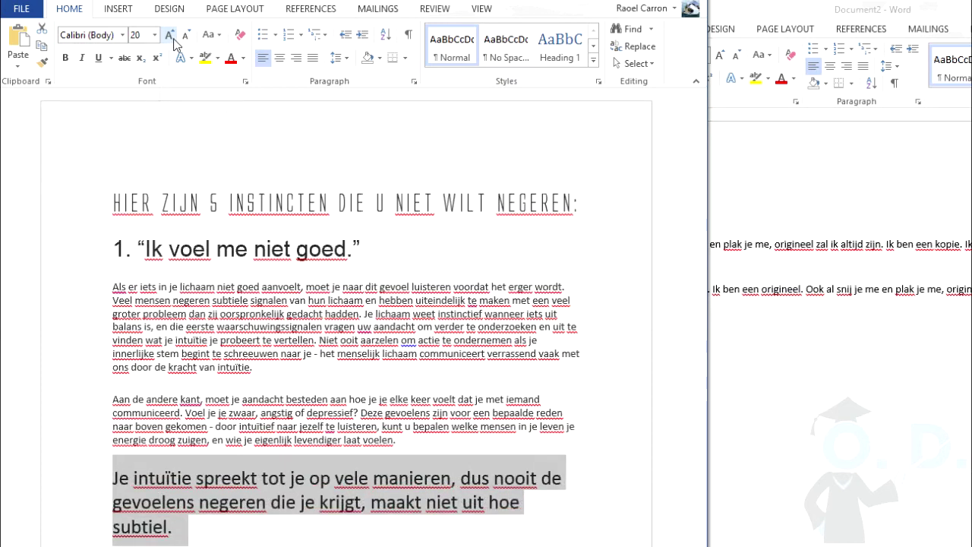
{"action": "left_click", "coordinate": [186, 36]}
{"action": "left_click", "coordinate": [186, 37]}
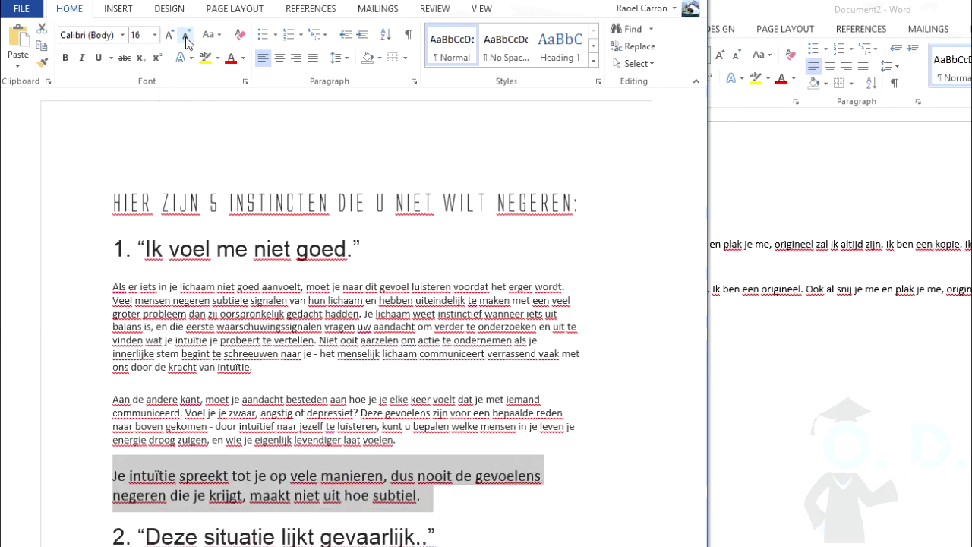
{"action": "left_click", "coordinate": [186, 36]}
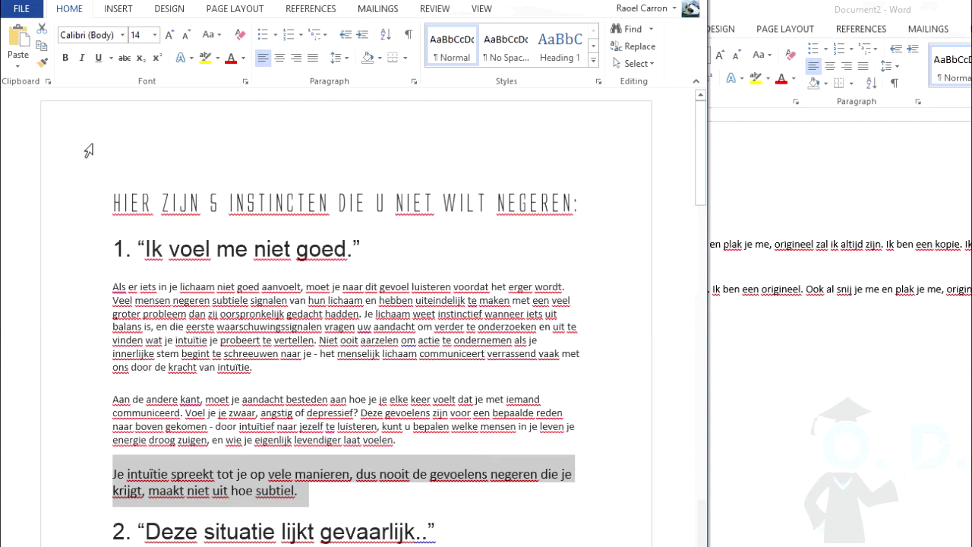
{"action": "key", "text": "ctrl+v"}
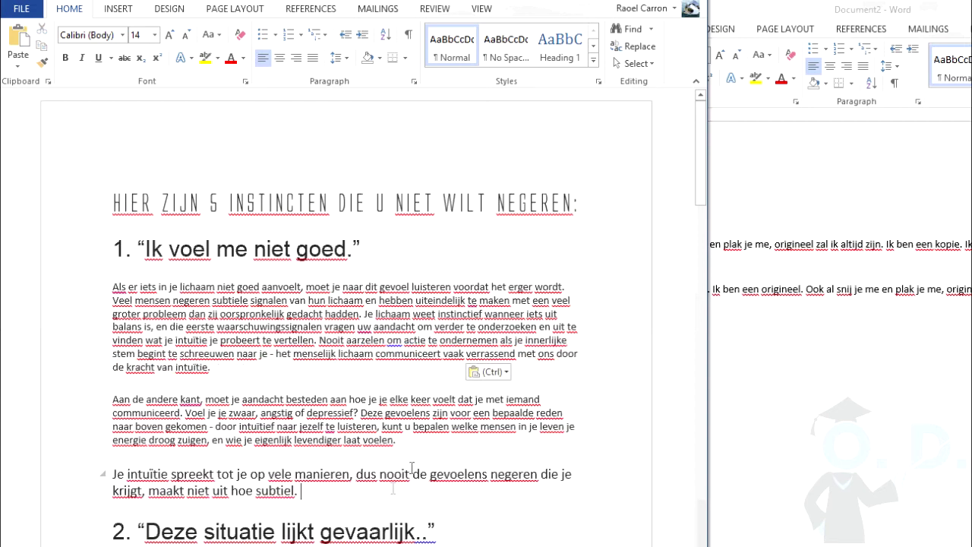
Colour the whole 'Je intuïtie spreekt' paragraph White, Background 1, Darker 50%.
{"action": "left_click_drag", "start_coordinate": [296, 492], "coordinate": [229, 492]}
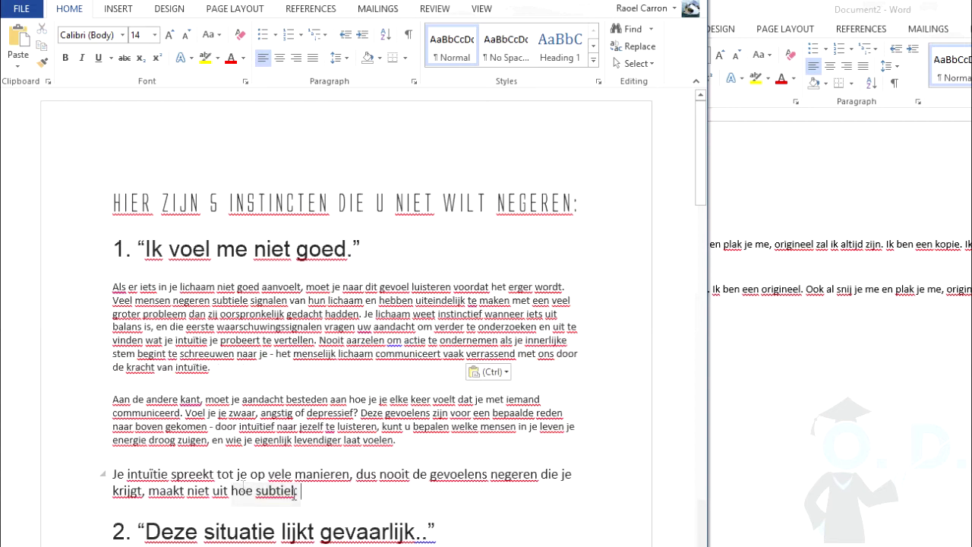
{"action": "left_click", "coordinate": [221, 491]}
{"action": "double_click", "coordinate": [220, 491]}
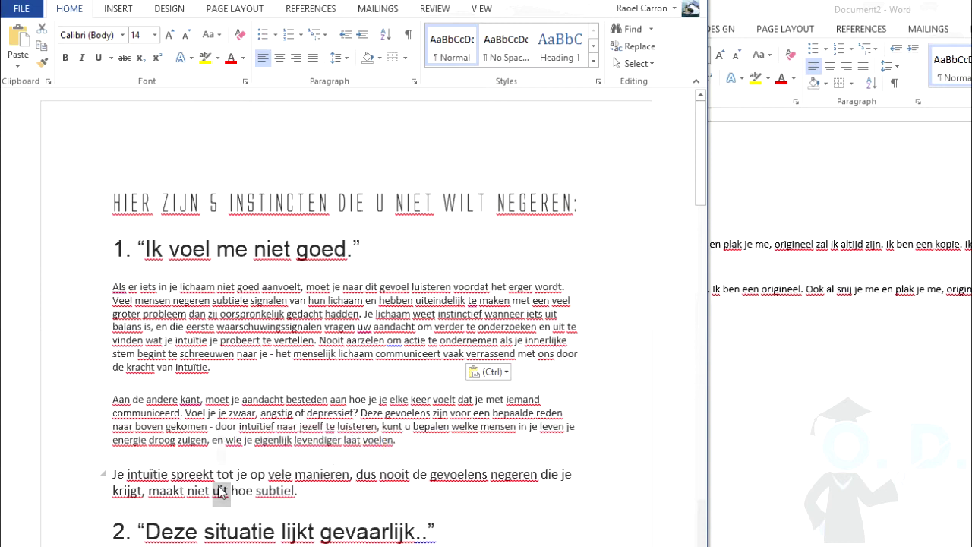
{"action": "triple_click", "coordinate": [221, 491]}
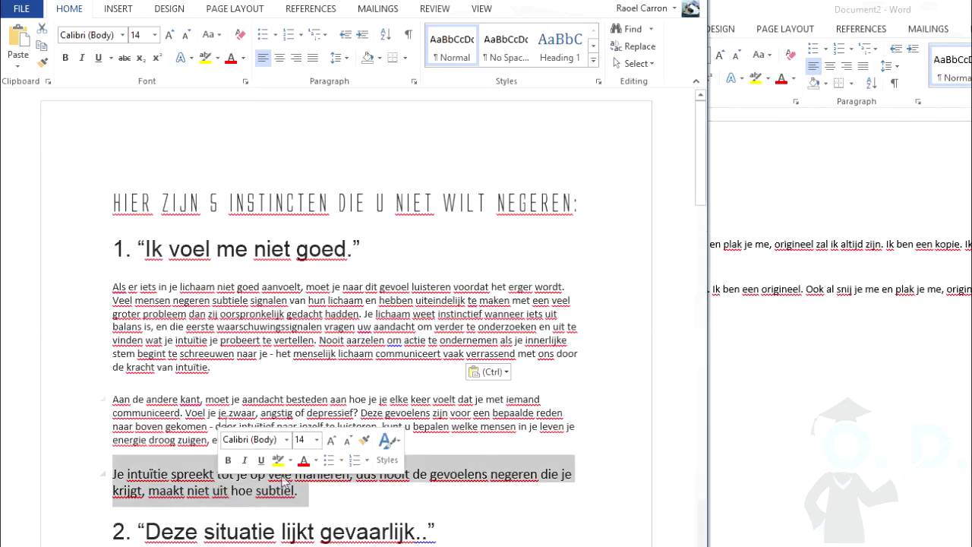
{"action": "left_click", "coordinate": [244, 59]}
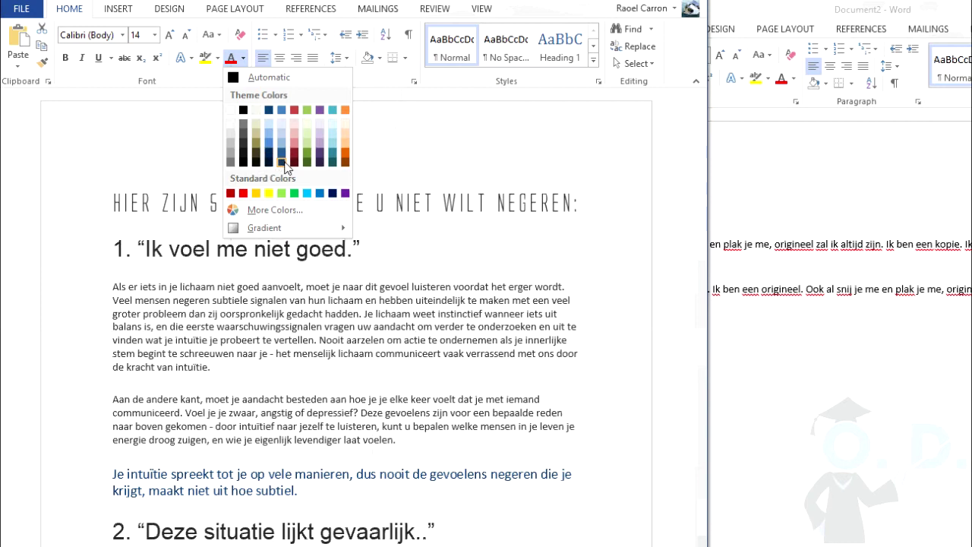
{"action": "left_click", "coordinate": [231, 162]}
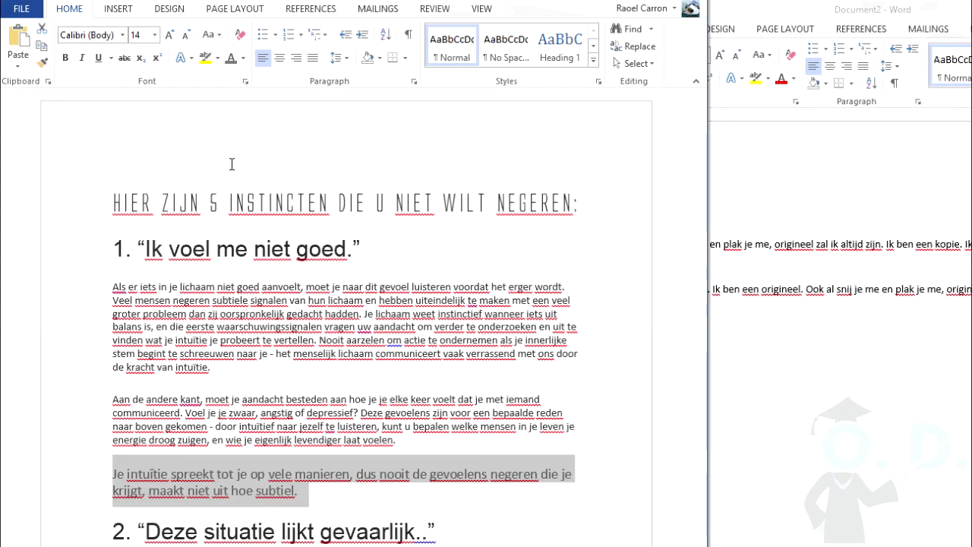
Give the paragraph a custom near-black font colour of RGB 5, 5, 11 via More Colors.
{"action": "left_click", "coordinate": [243, 58]}
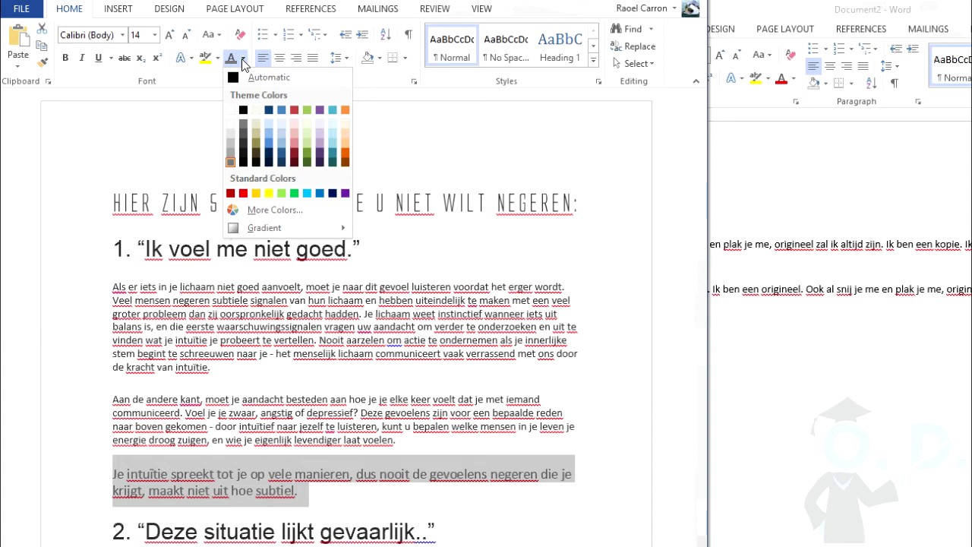
{"action": "left_click", "coordinate": [275, 210]}
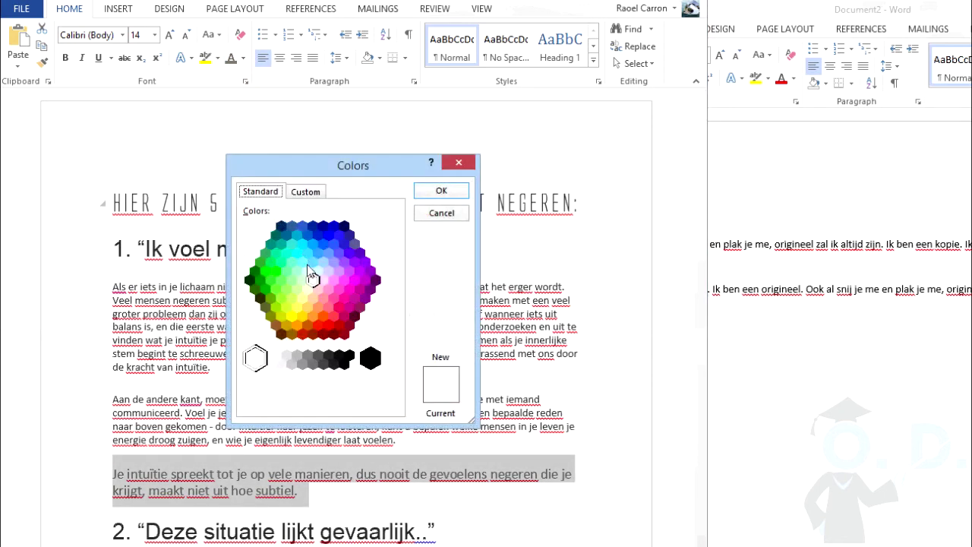
{"action": "left_click", "coordinate": [306, 264]}
{"action": "left_click", "coordinate": [297, 274]}
{"action": "left_click", "coordinate": [310, 298]}
{"action": "left_click", "coordinate": [327, 304]}
{"action": "left_click", "coordinate": [348, 356]}
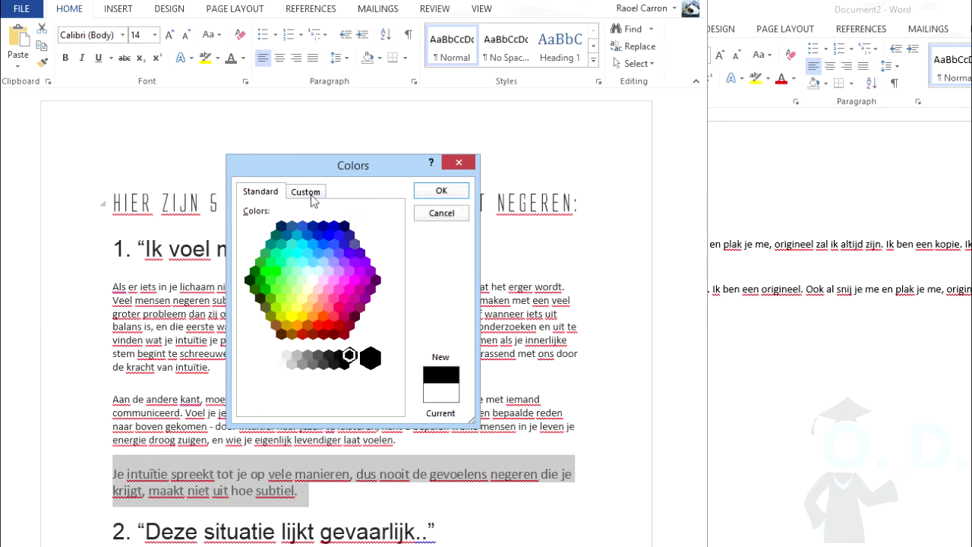
{"action": "left_click", "coordinate": [309, 192]}
{"action": "left_click", "coordinate": [332, 286]}
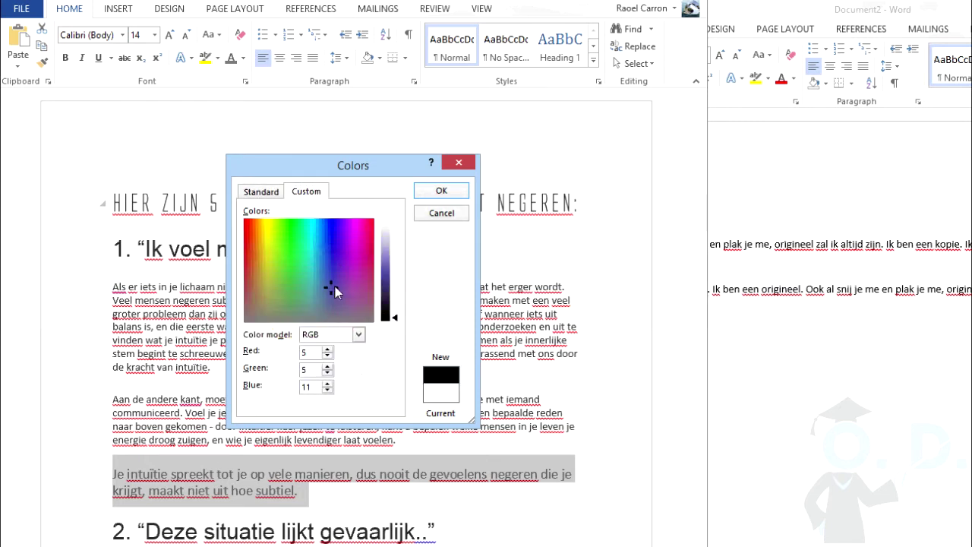
{"action": "left_click", "coordinate": [442, 192]}
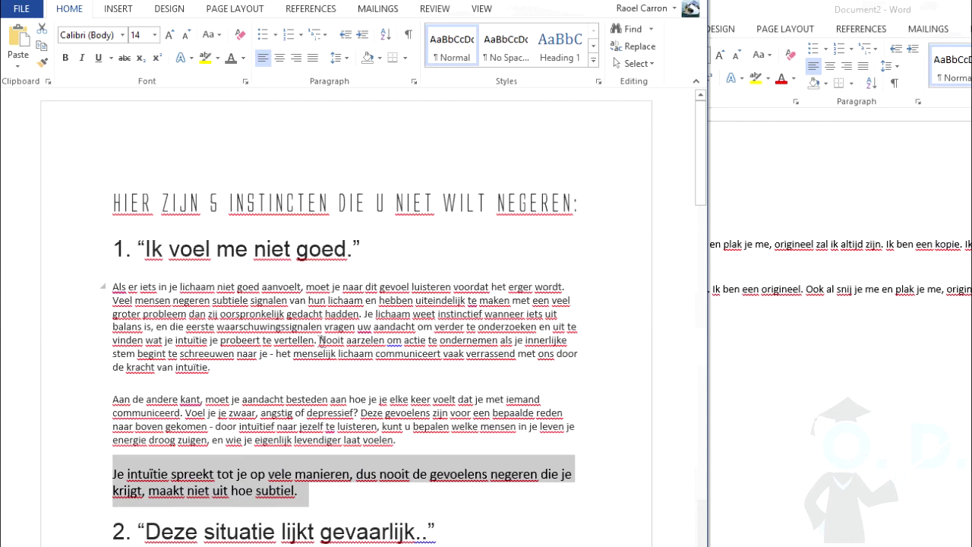
{"action": "left_click_drag", "start_coordinate": [319, 339], "coordinate": [223, 369]}
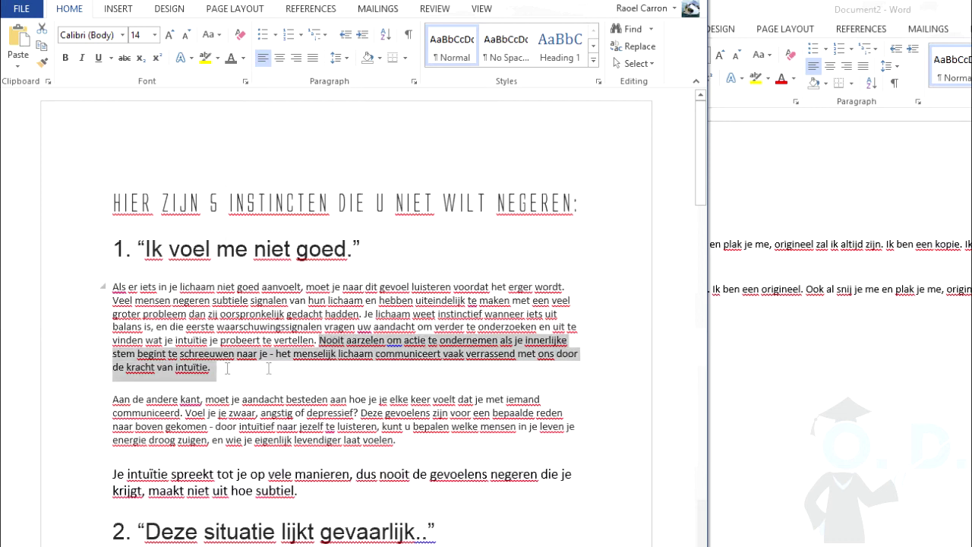
{"action": "left_click", "coordinate": [217, 59]}
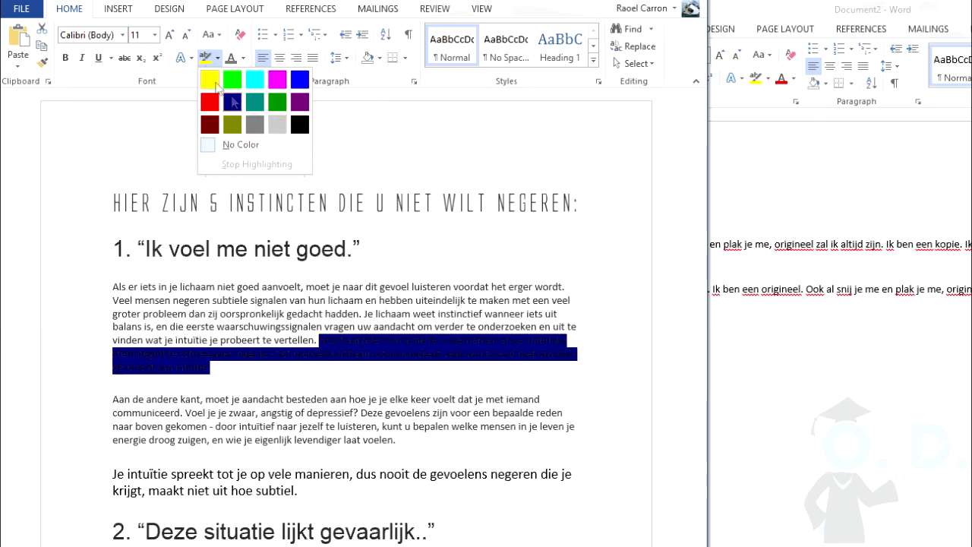
{"action": "left_click", "coordinate": [254, 86]}
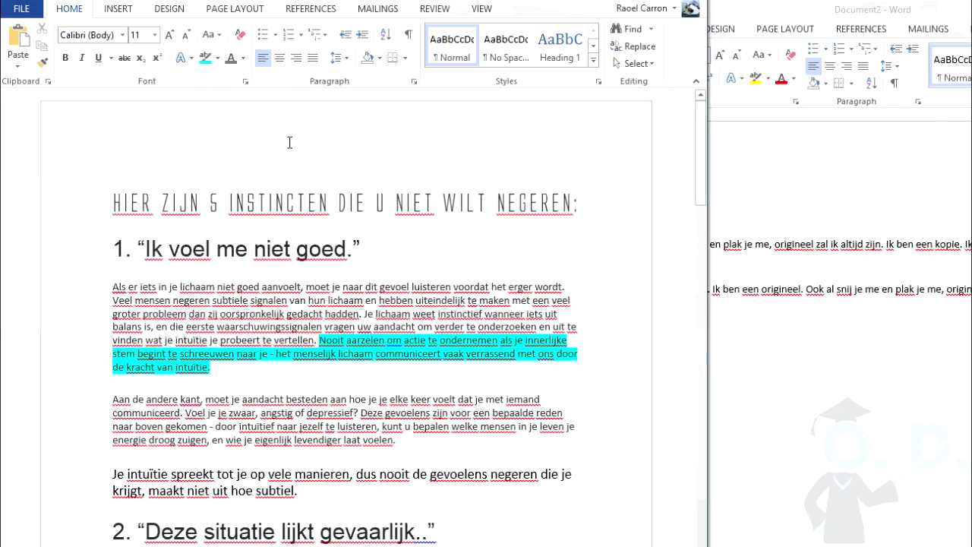
{"action": "left_click", "coordinate": [410, 287]}
{"action": "left_click_drag", "start_coordinate": [318, 339], "coordinate": [226, 375]}
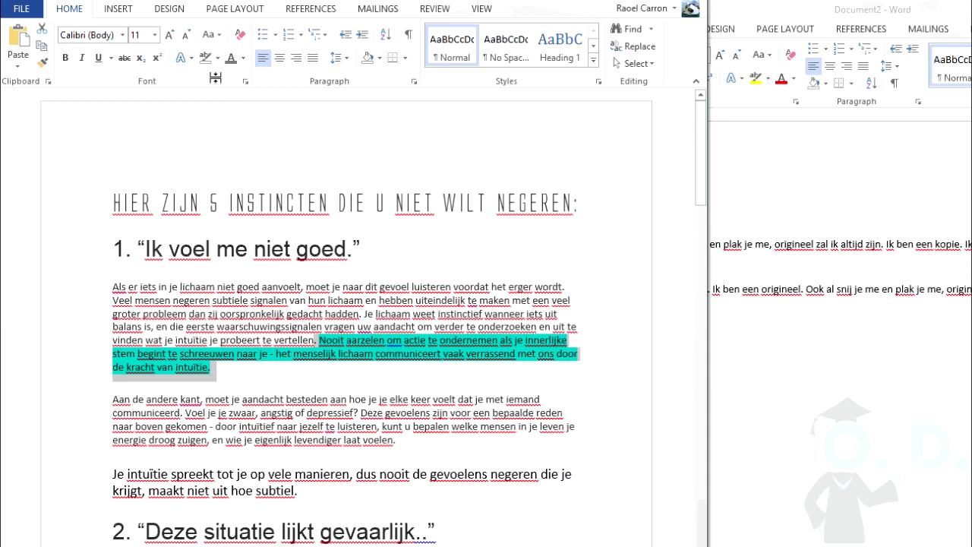
{"action": "left_click", "coordinate": [217, 59]}
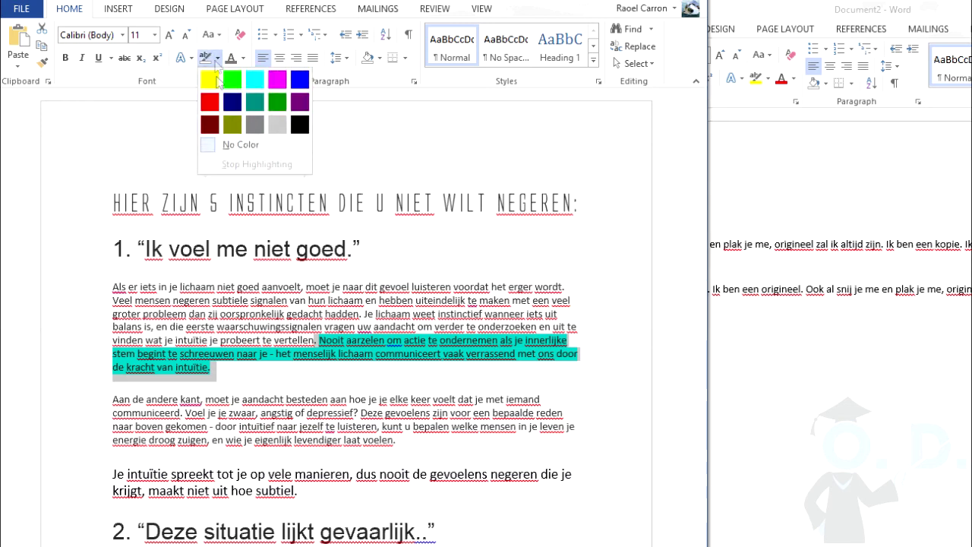
{"action": "left_click", "coordinate": [250, 145]}
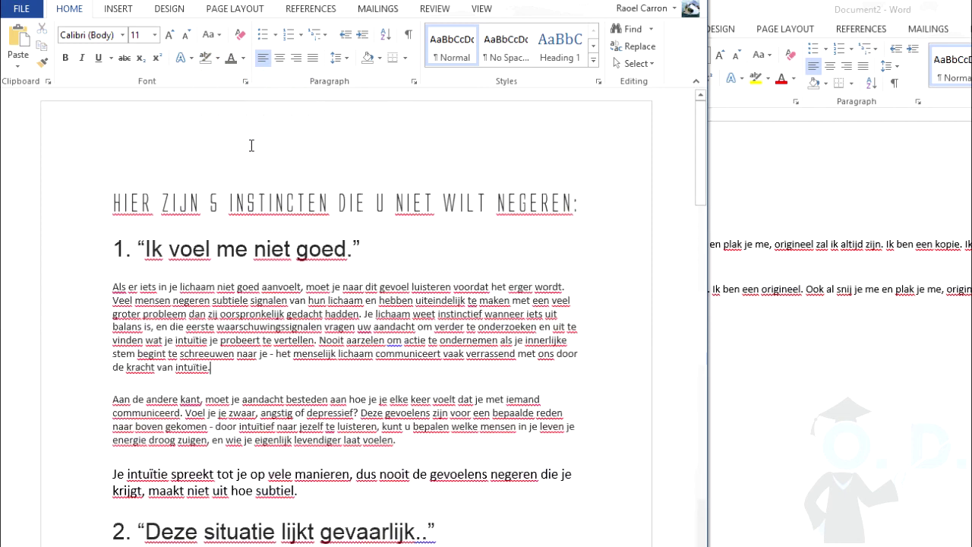
Highlight 'Nooit aarzelen' through 'intuïtie.' and the 'Voel je' sentences in yellow.
{"action": "left_click", "coordinate": [217, 60]}
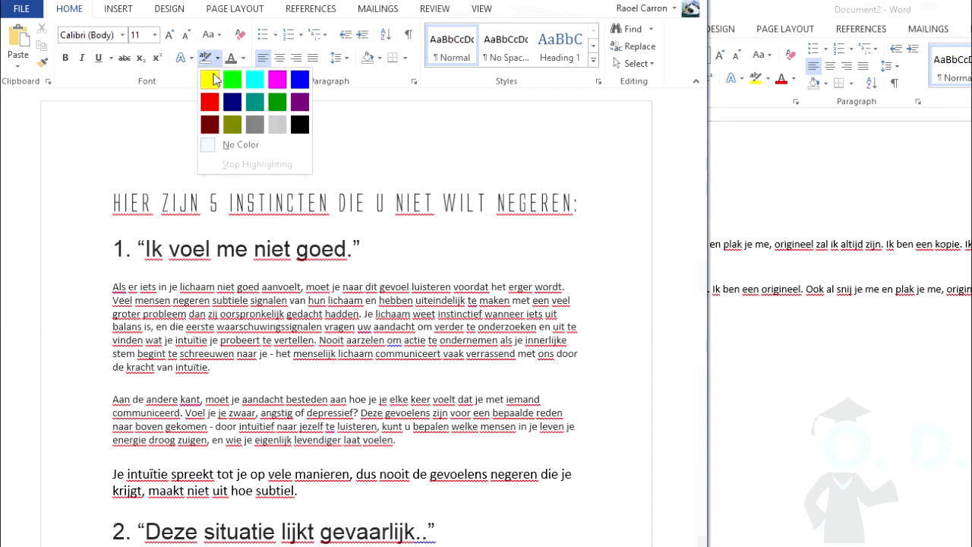
{"action": "left_click", "coordinate": [210, 79]}
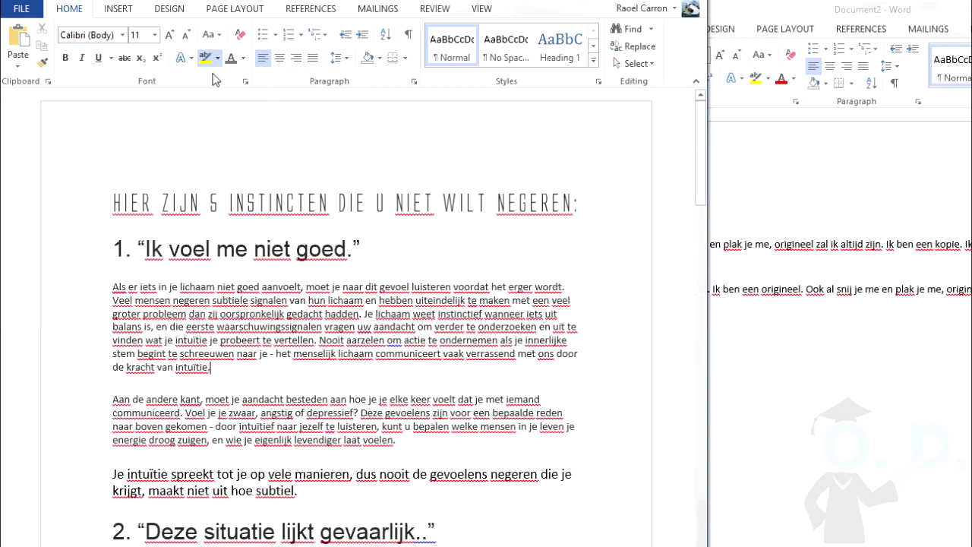
{"action": "left_click", "coordinate": [204, 60]}
{"action": "left_click_drag", "start_coordinate": [318, 340], "coordinate": [237, 367]}
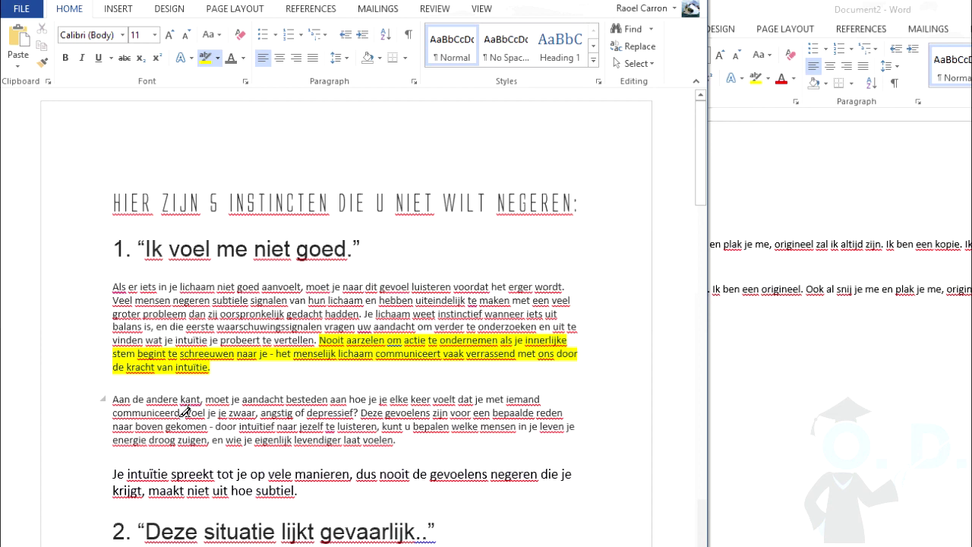
{"action": "left_click_drag", "start_coordinate": [185, 412], "coordinate": [395, 446]}
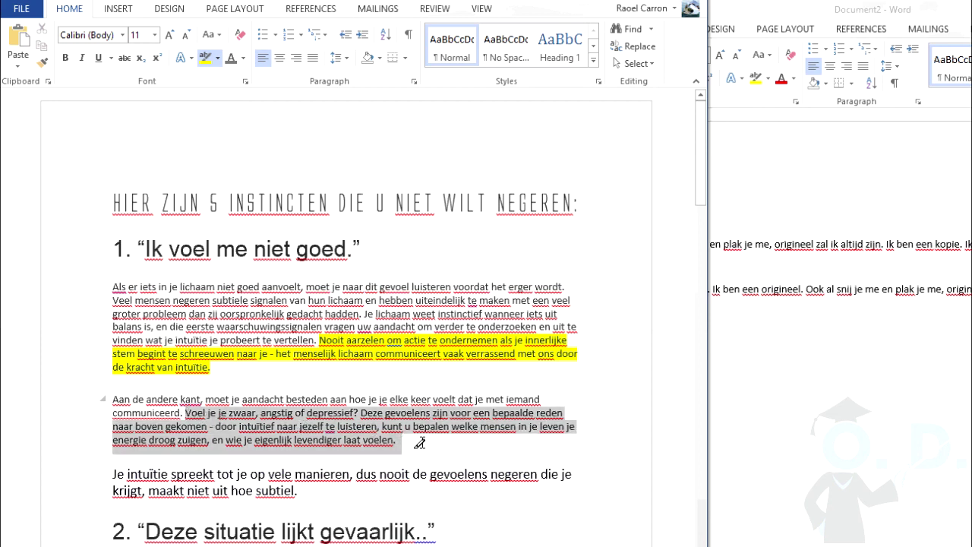